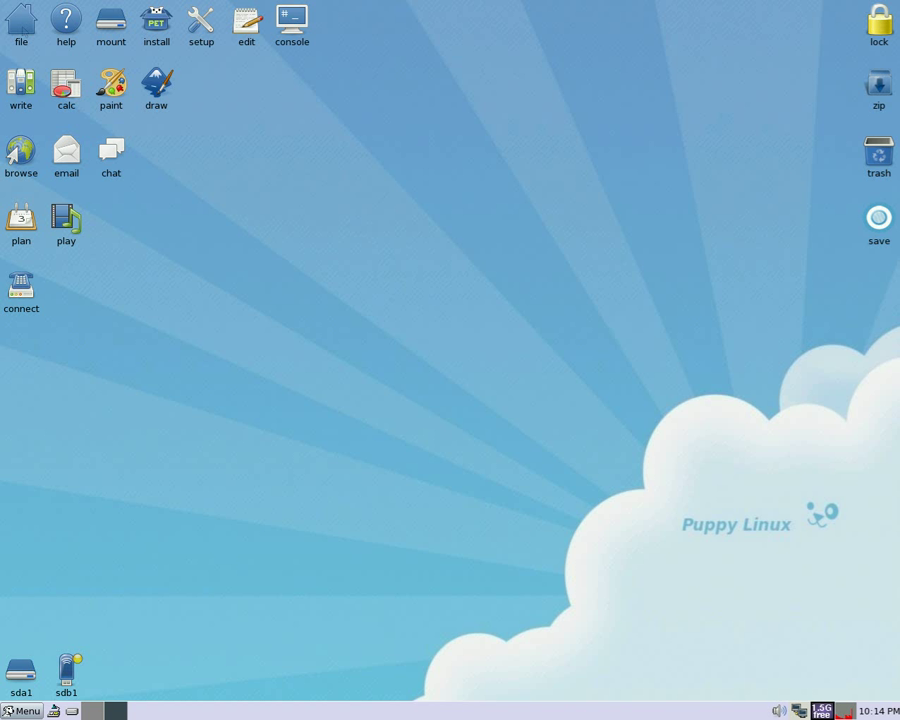
Step: Open my-documents from the home folder and widen the window so all .pet packages show
{"action": "left_click", "coordinate": [21, 22]}
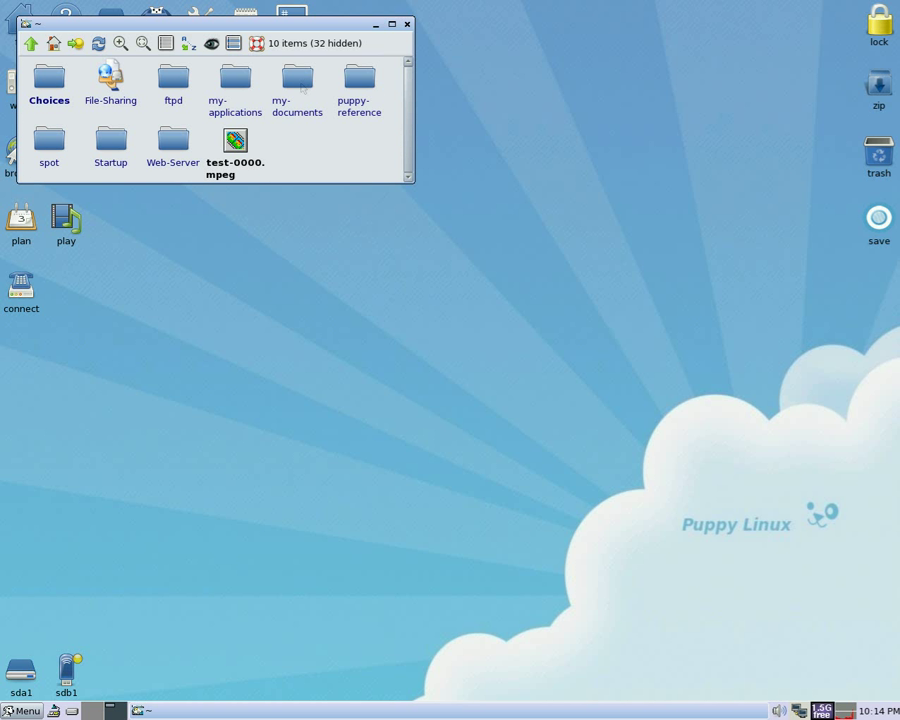
{"action": "left_click", "coordinate": [297, 80]}
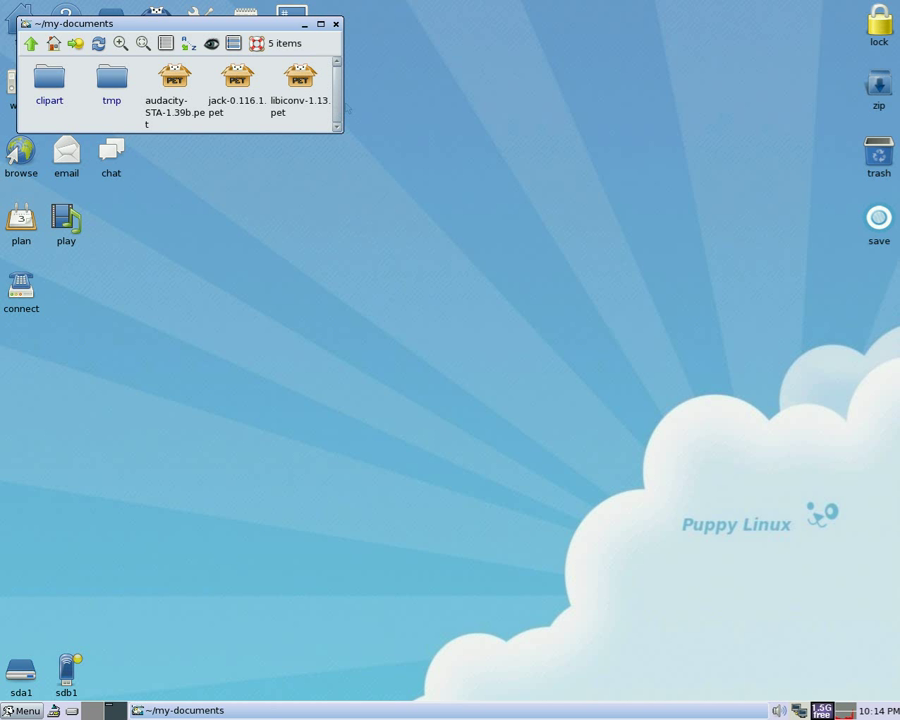
{"action": "key", "text": "alt+F8"}
{"action": "key", "text": "Right"}
{"action": "key", "text": "Right"}
{"action": "key", "text": "Right"}
{"action": "key", "text": "Right"}
{"action": "key", "text": "Right"}
{"action": "key", "text": "Right"}
{"action": "key", "text": "Right"}
{"action": "key", "text": "Right"}
{"action": "key", "text": "Right"}
{"action": "key", "text": "Right"}
{"action": "key", "text": "Right"}
{"action": "key", "text": "Right"}
{"action": "key", "text": "Return"}
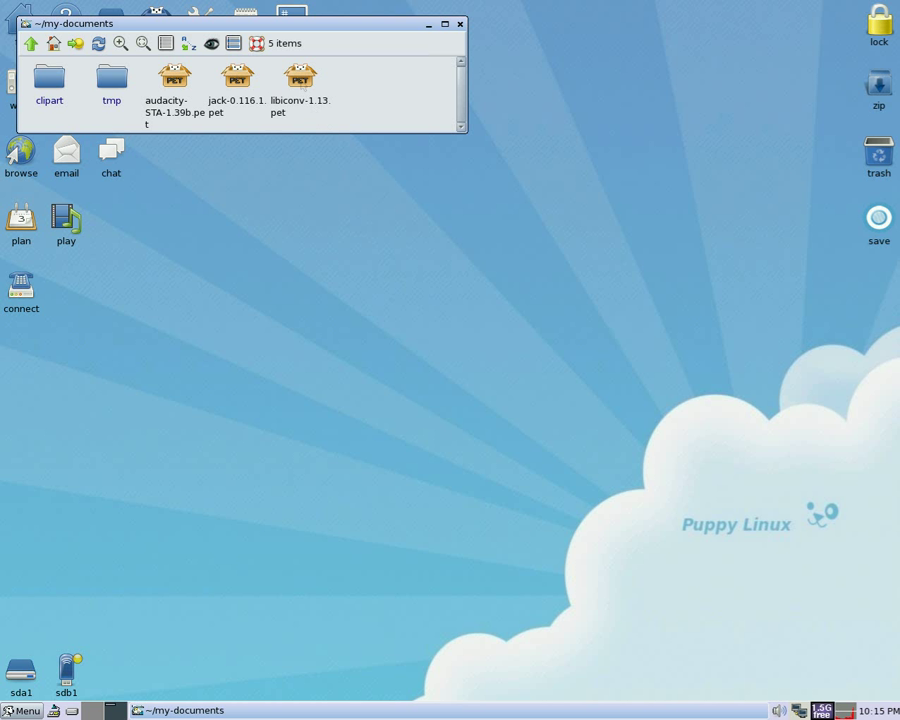
Step: Install the libiconv-1.13.pet package and dismiss its success message
{"action": "left_click", "coordinate": [302, 86]}
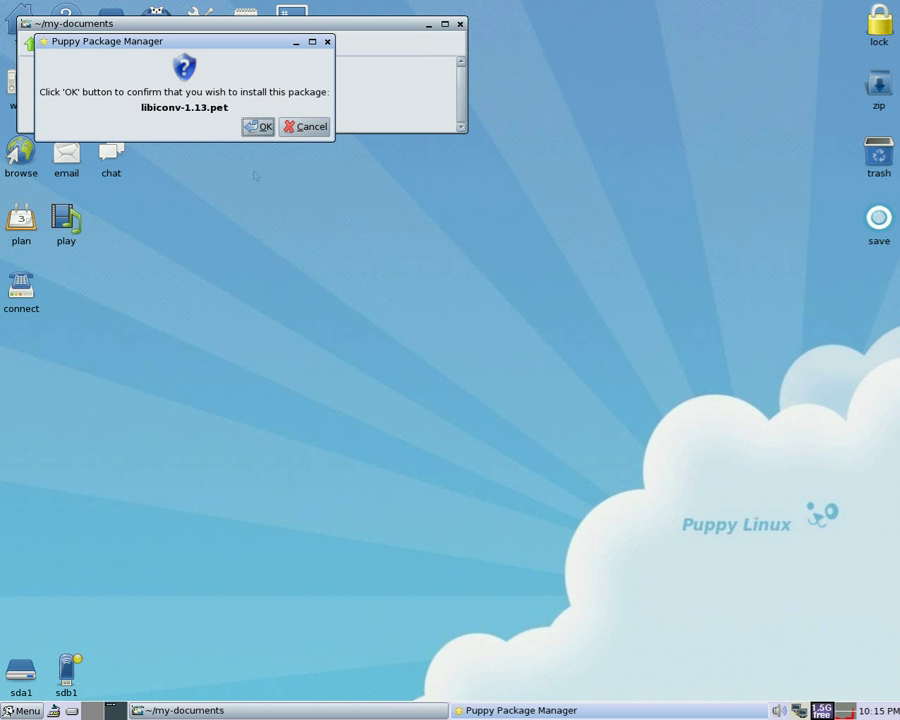
{"action": "left_click", "coordinate": [257, 128]}
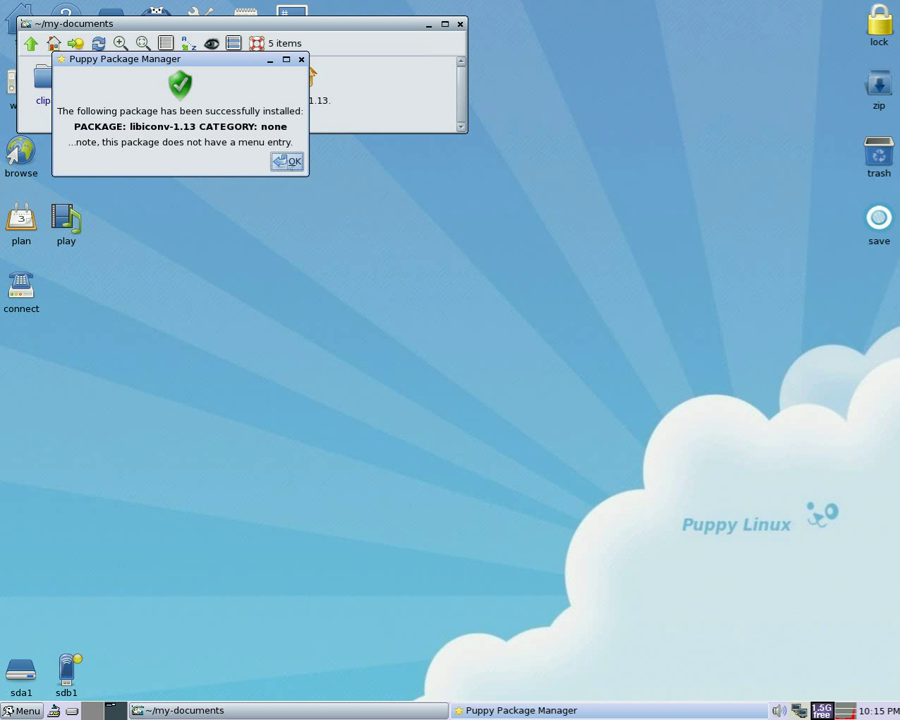
{"action": "left_click", "coordinate": [287, 161]}
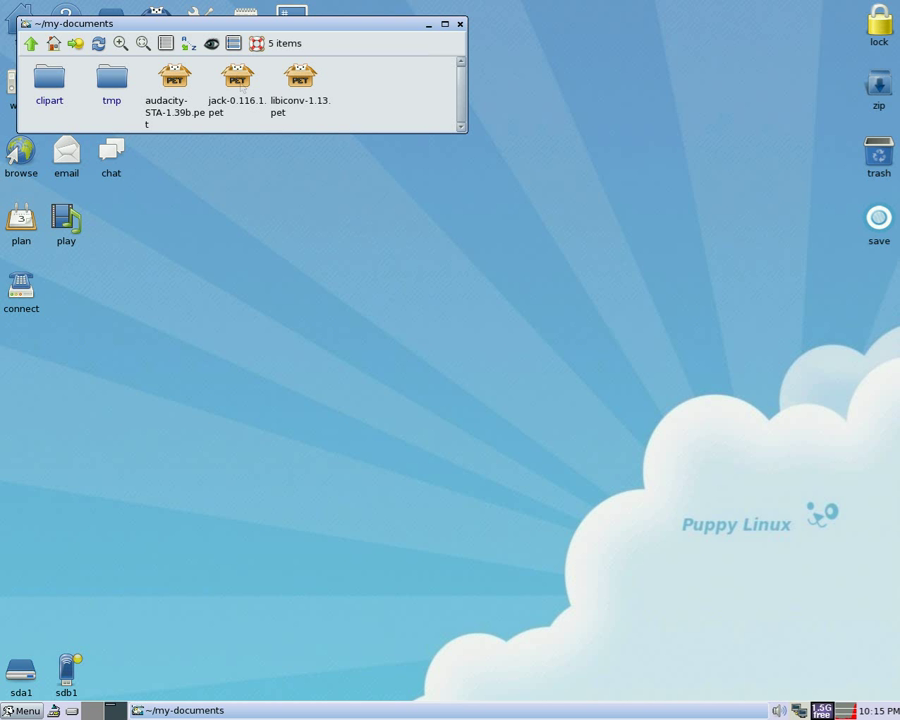
Step: Install the jack-0.116.1.pet package and dismiss its success message
{"action": "left_click", "coordinate": [238, 80]}
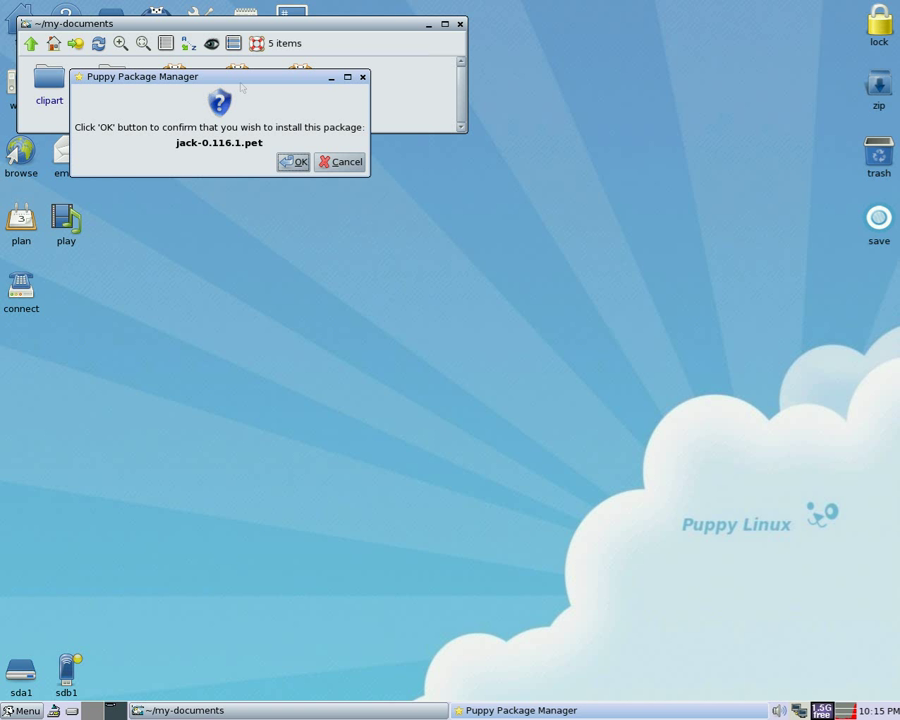
{"action": "left_click", "coordinate": [294, 163]}
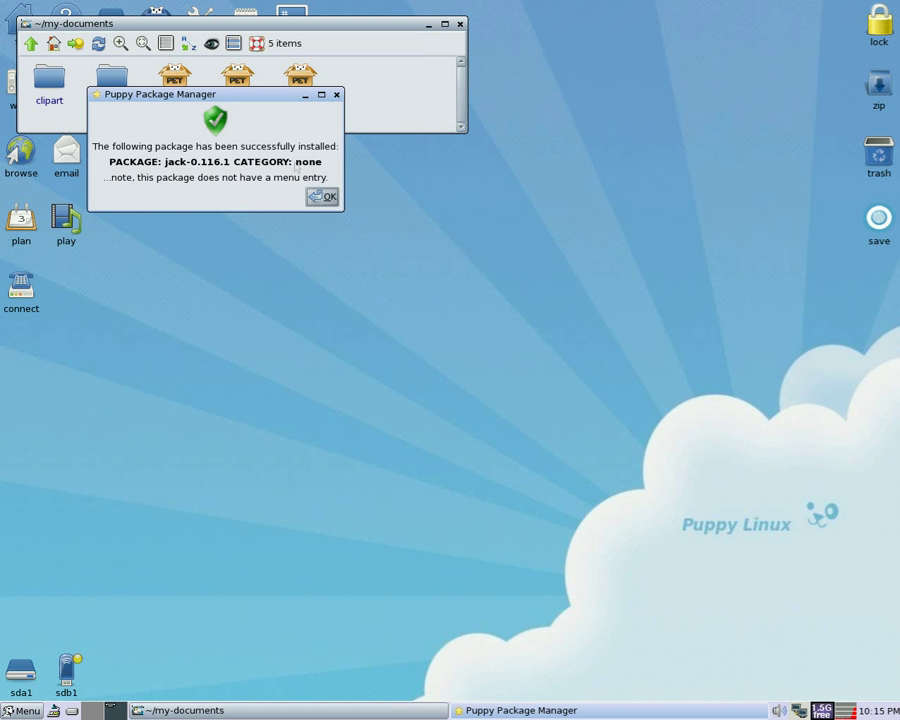
{"action": "left_click", "coordinate": [321, 197]}
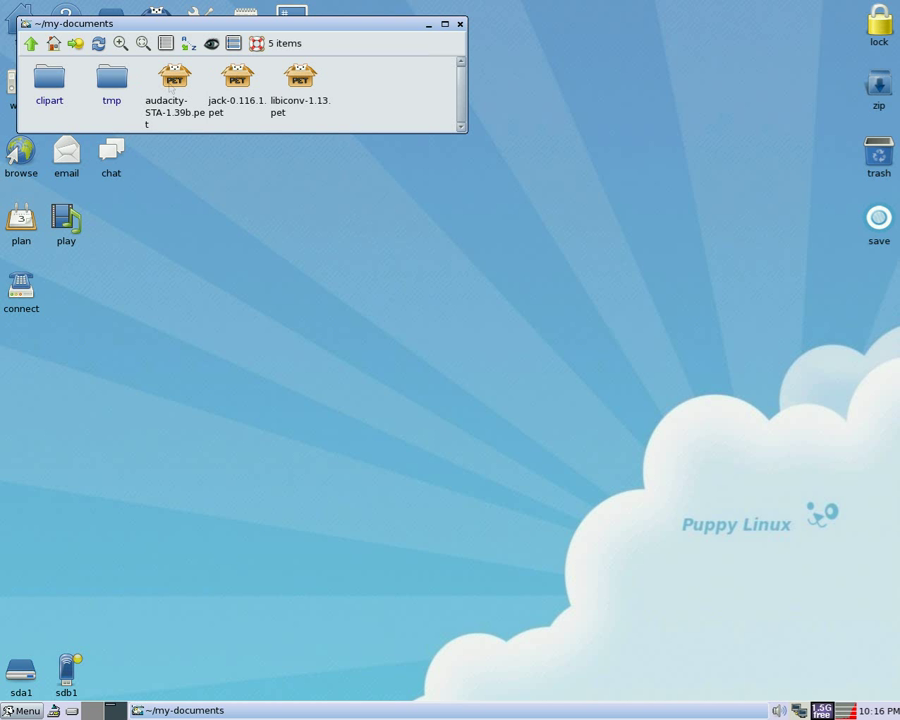
Step: Install audacity-STA-1.39b.pet, dismiss the success message, and close the my-documents window
{"action": "left_click", "coordinate": [170, 88]}
{"action": "left_click", "coordinate": [330, 197]}
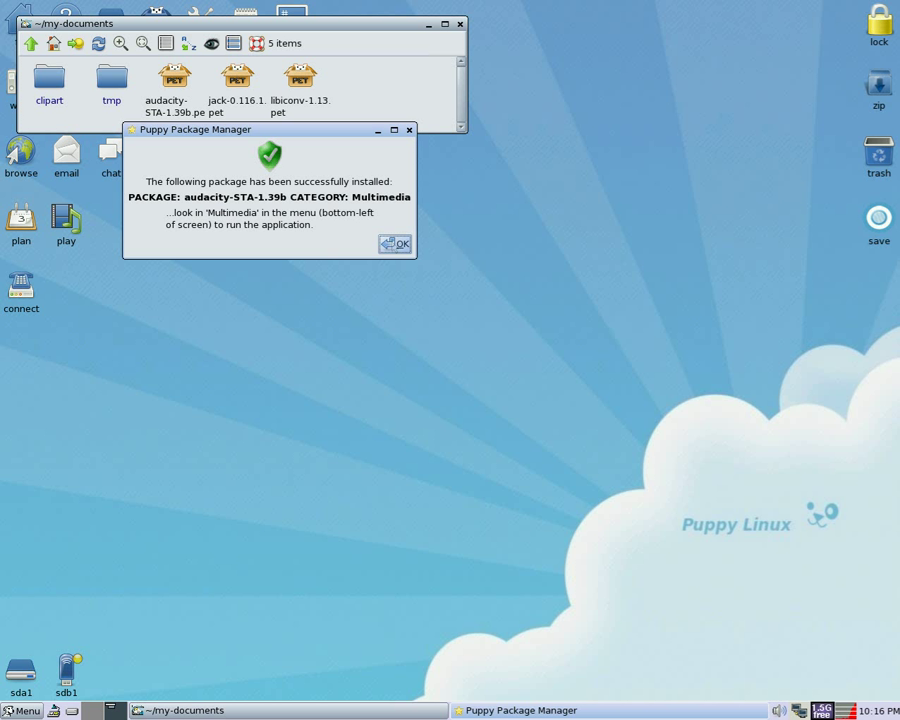
{"action": "left_click", "coordinate": [394, 244]}
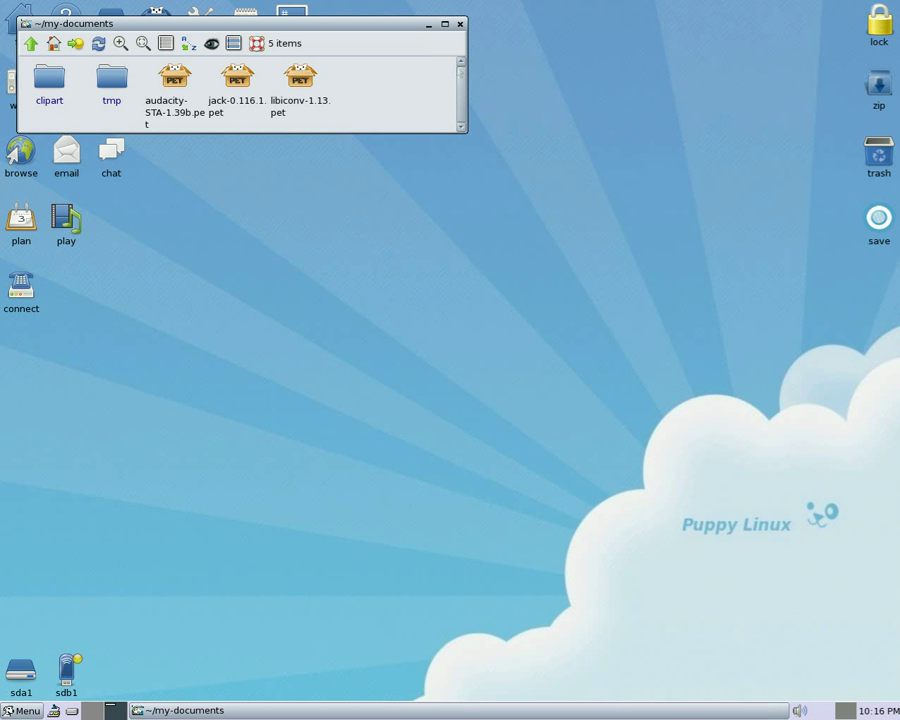
{"action": "left_click", "coordinate": [459, 25]}
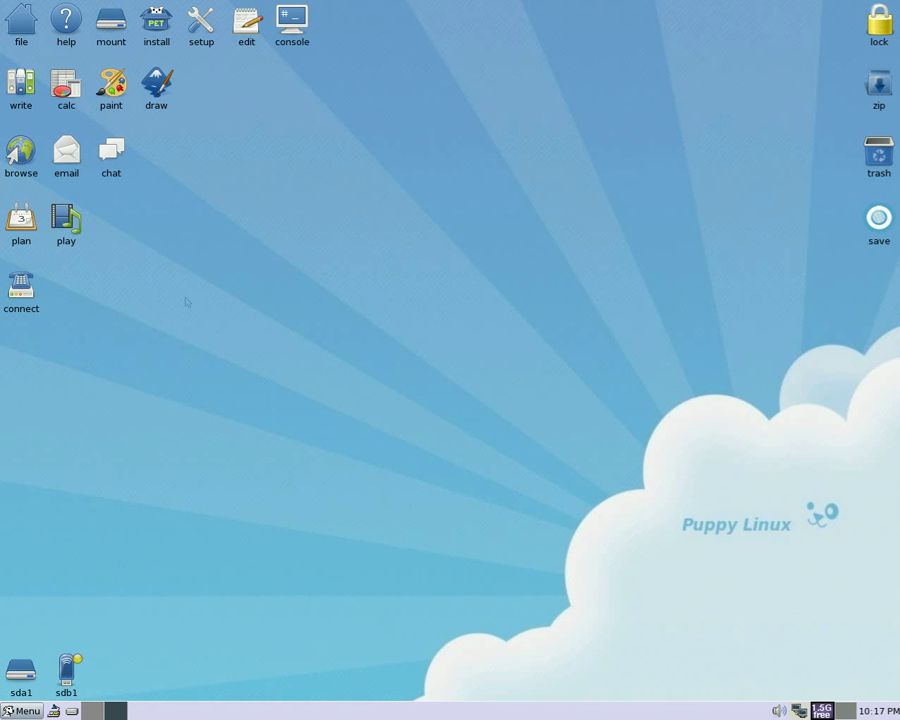
Step: Launch Audacity - Sound Editor from the Multimedia menu with English, dismissing the welcome dialog
{"action": "left_click", "coordinate": [22, 711]}
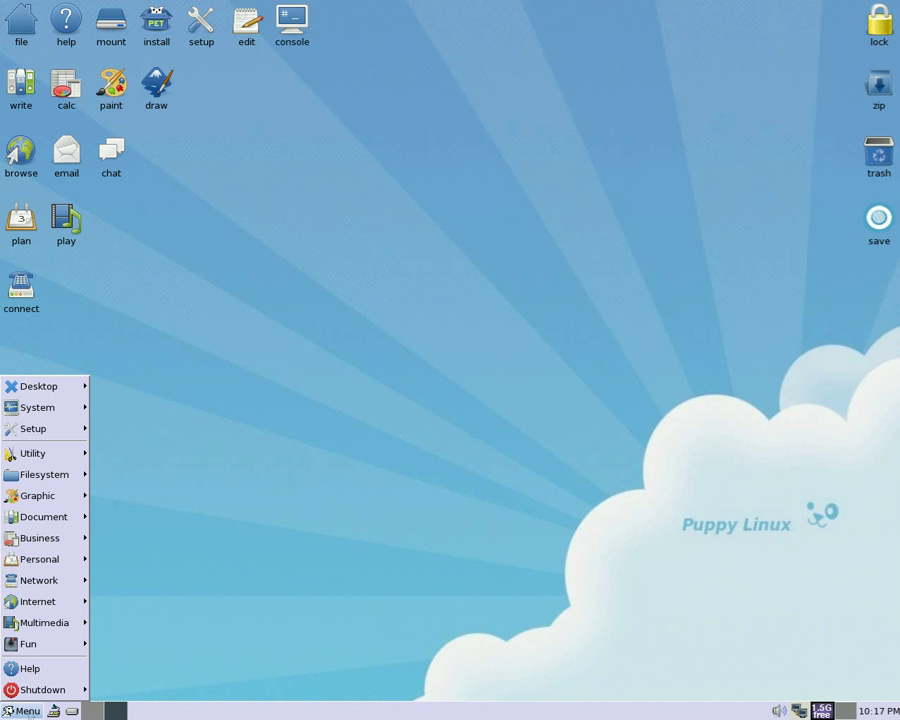
{"action": "mouse_move", "coordinate": [44, 622]}
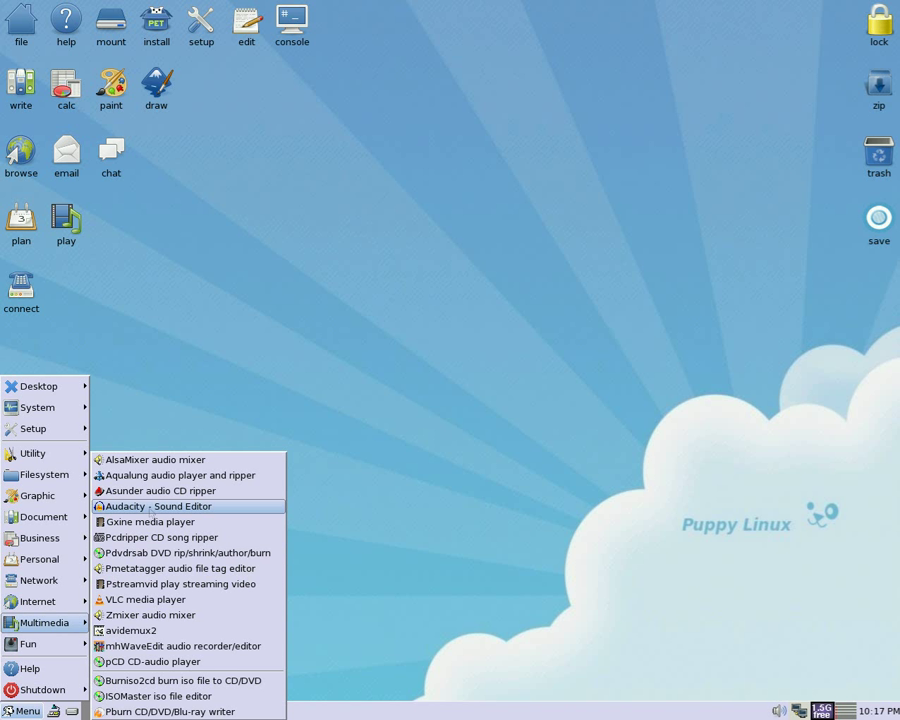
{"action": "left_click", "coordinate": [150, 507]}
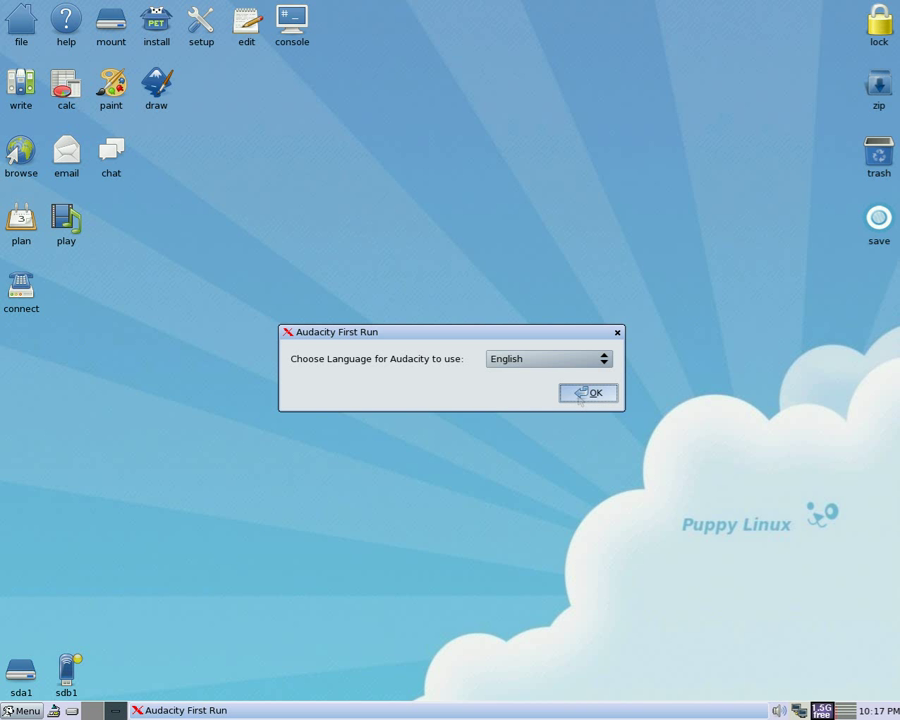
{"action": "left_click", "coordinate": [586, 393]}
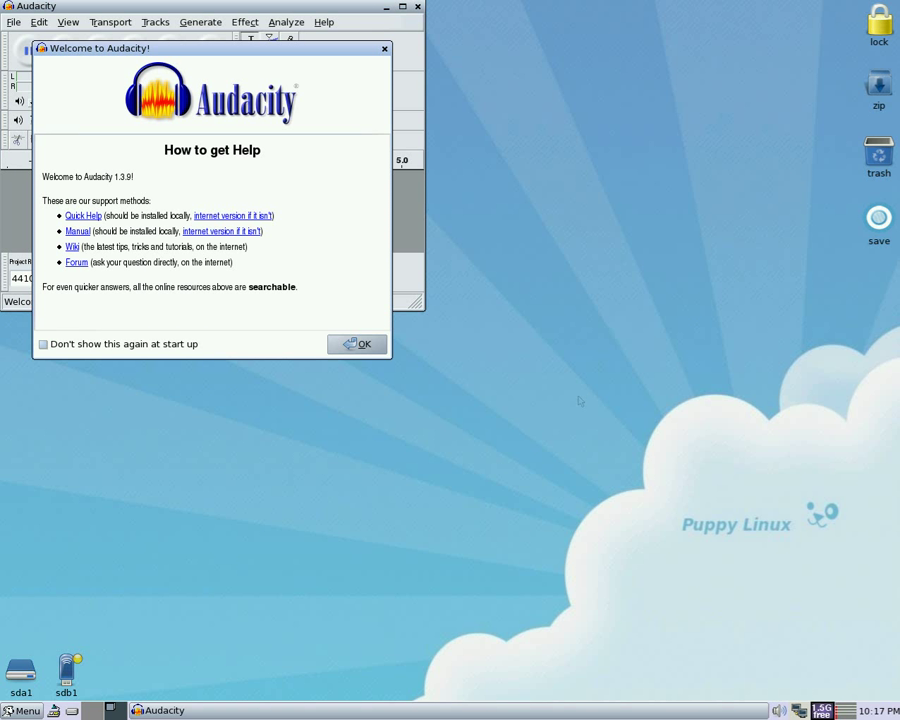
{"action": "left_click", "coordinate": [357, 343]}
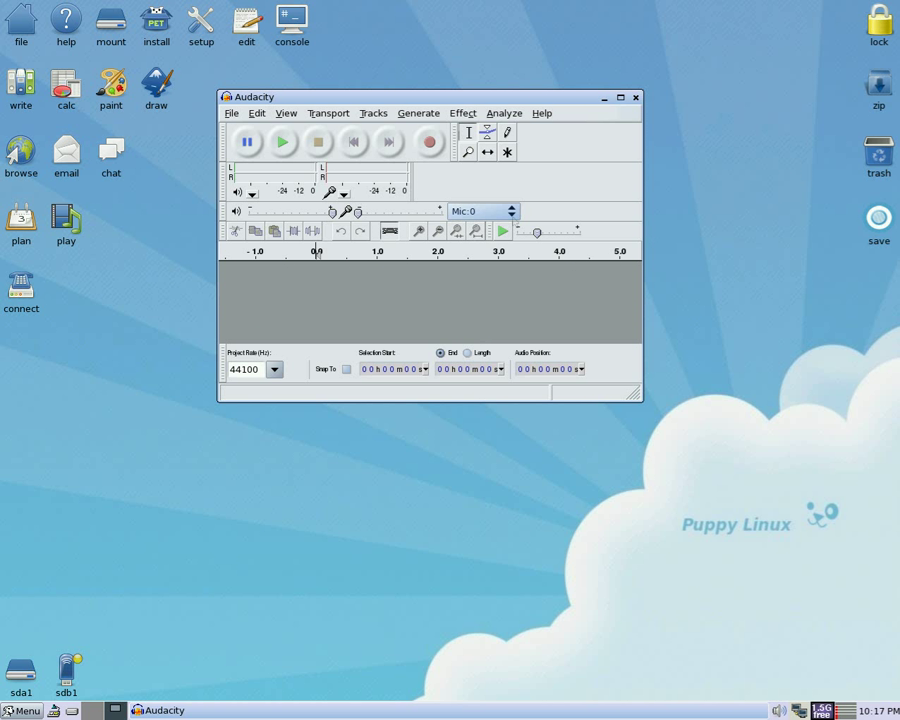
Step: Keep Mic:0 as the recording input source
{"action": "left_click", "coordinate": [482, 211]}
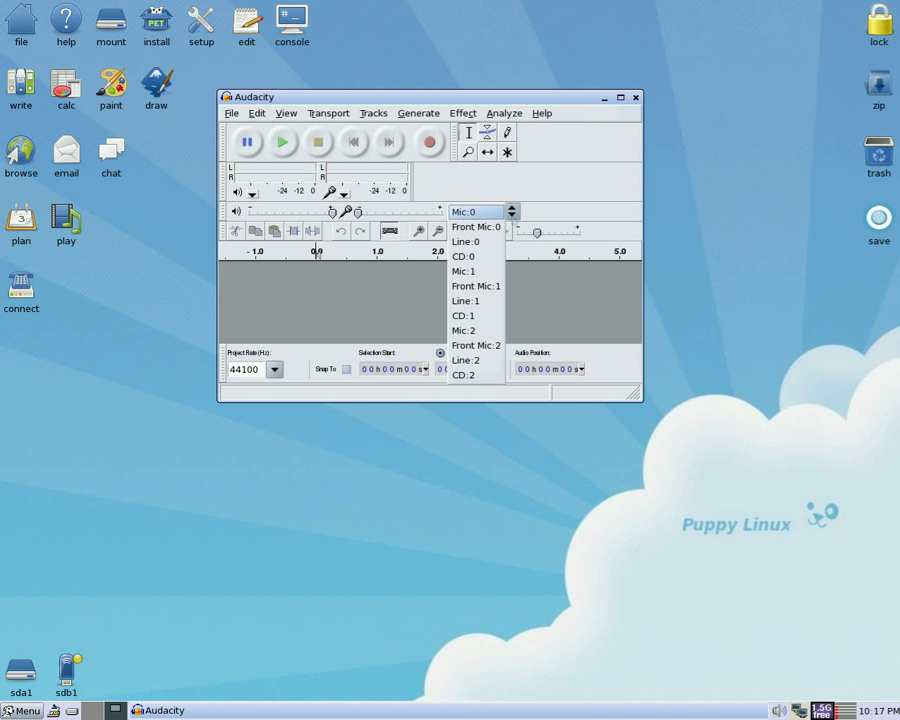
{"action": "key", "text": "Escape"}
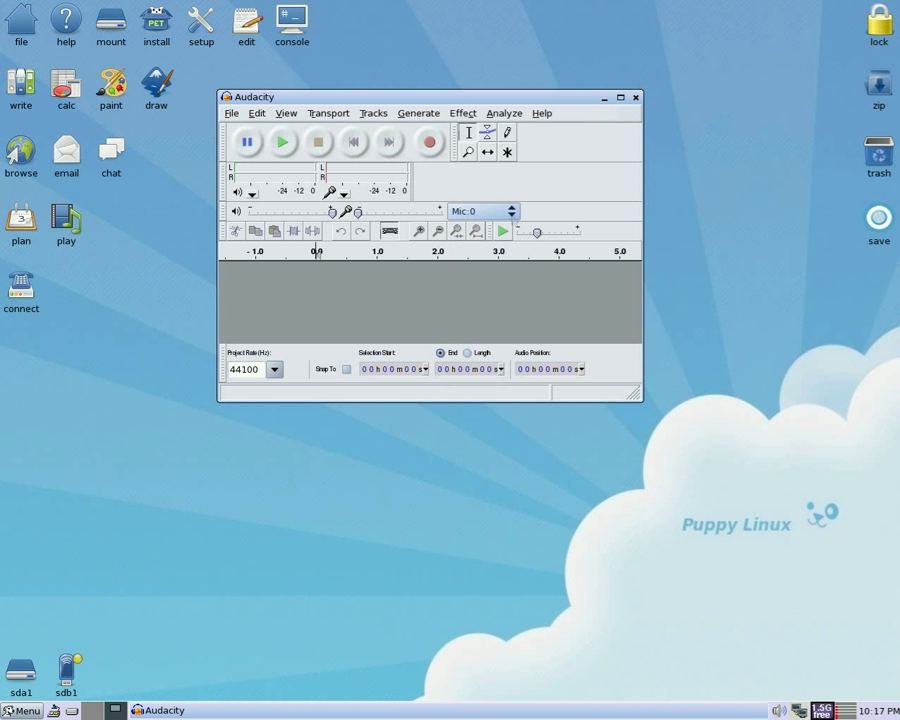
{"action": "left_click", "coordinate": [482, 211]}
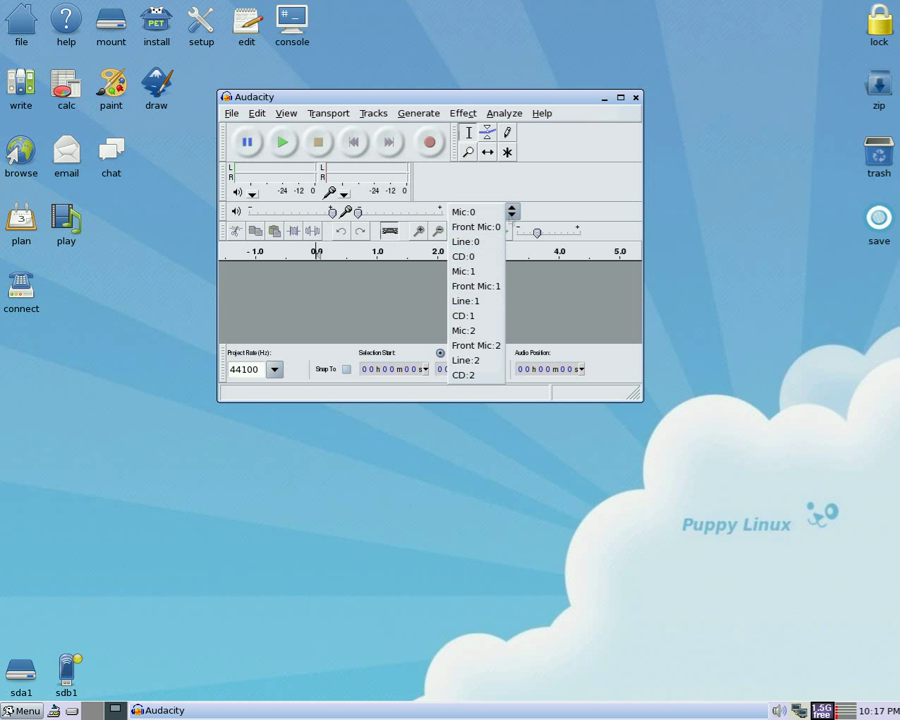
{"action": "left_click", "coordinate": [465, 212]}
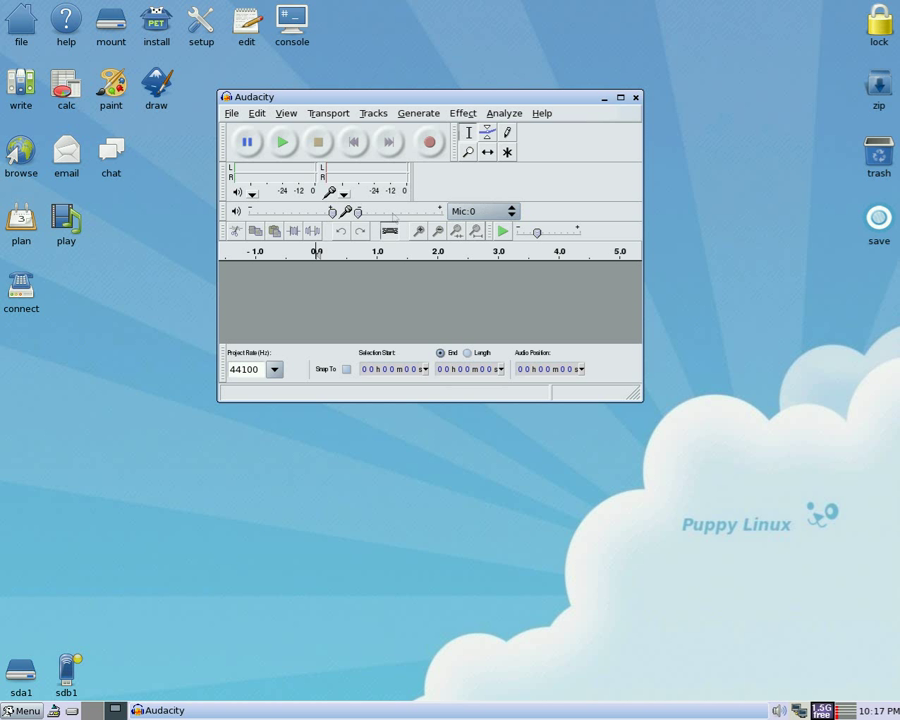
Step: Start monitoring the input level and raise the input volume to about 0.6
{"action": "left_click", "coordinate": [343, 209]}
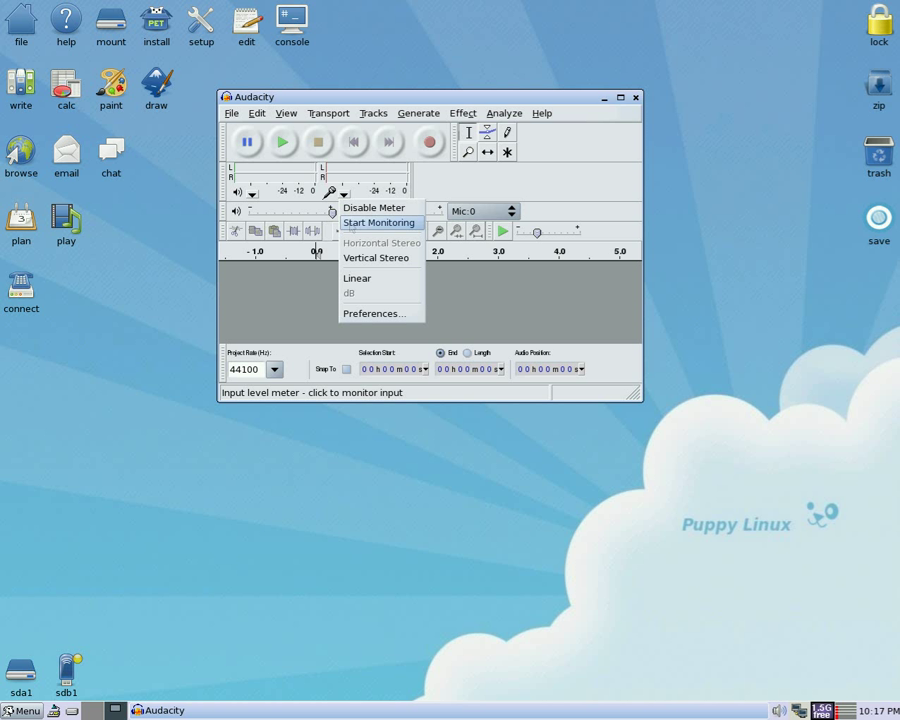
{"action": "left_click", "coordinate": [378, 222]}
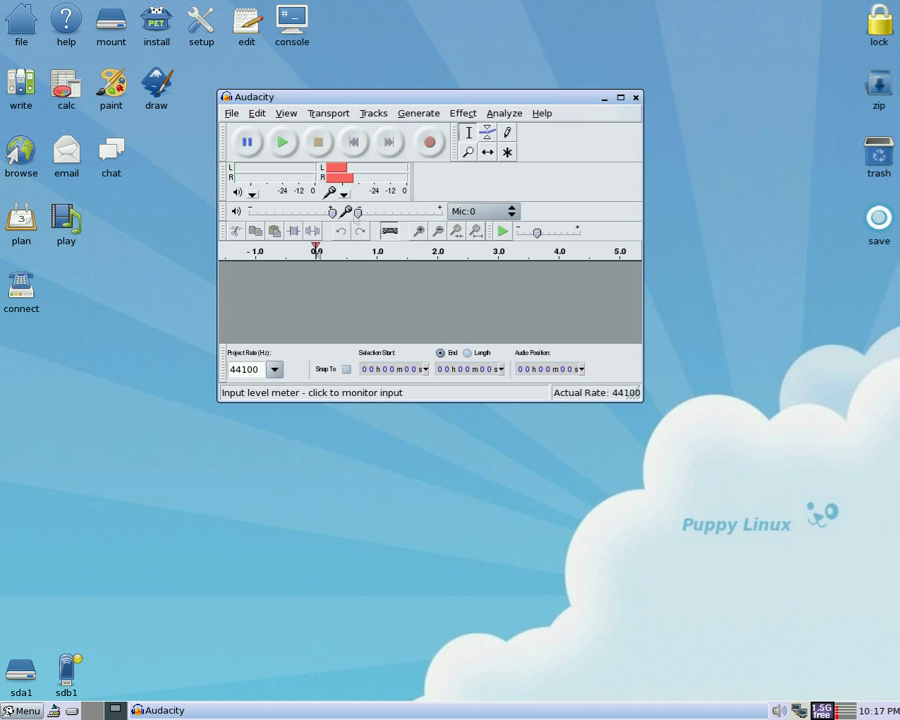
{"action": "left_click_drag", "start_coordinate": [358, 212], "coordinate": [410, 213]}
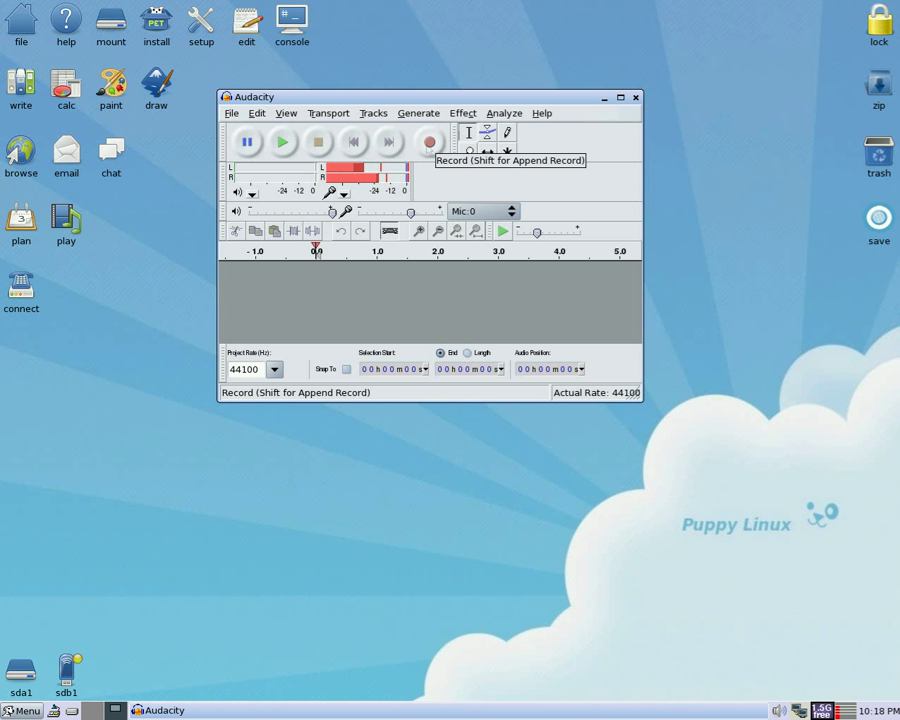
Step: Record a voice clip of about 5.8 seconds and play it back
{"action": "left_click", "coordinate": [430, 142]}
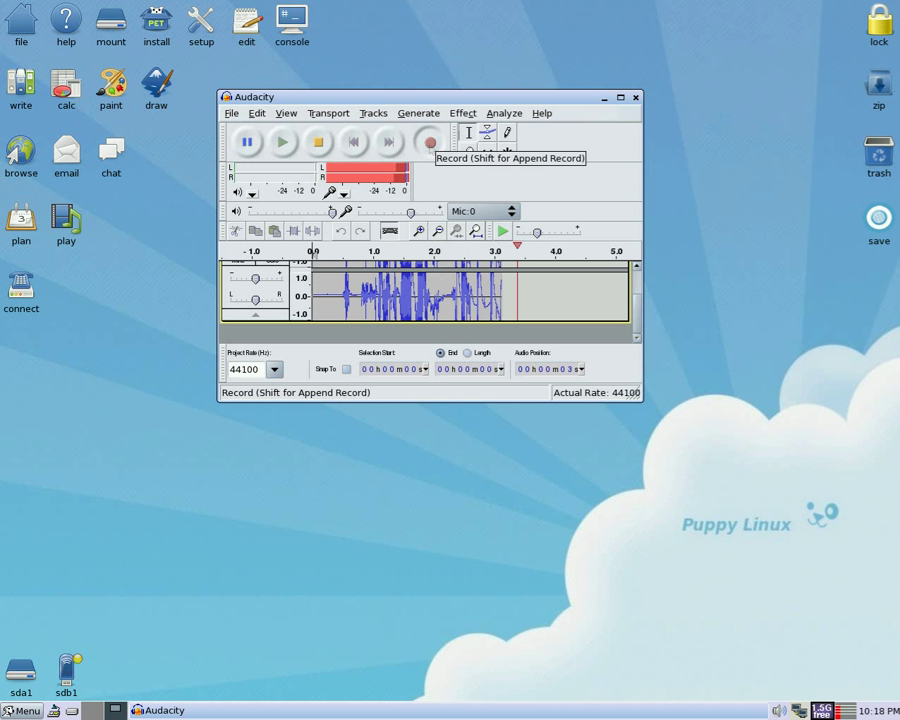
{"action": "left_click", "coordinate": [318, 142]}
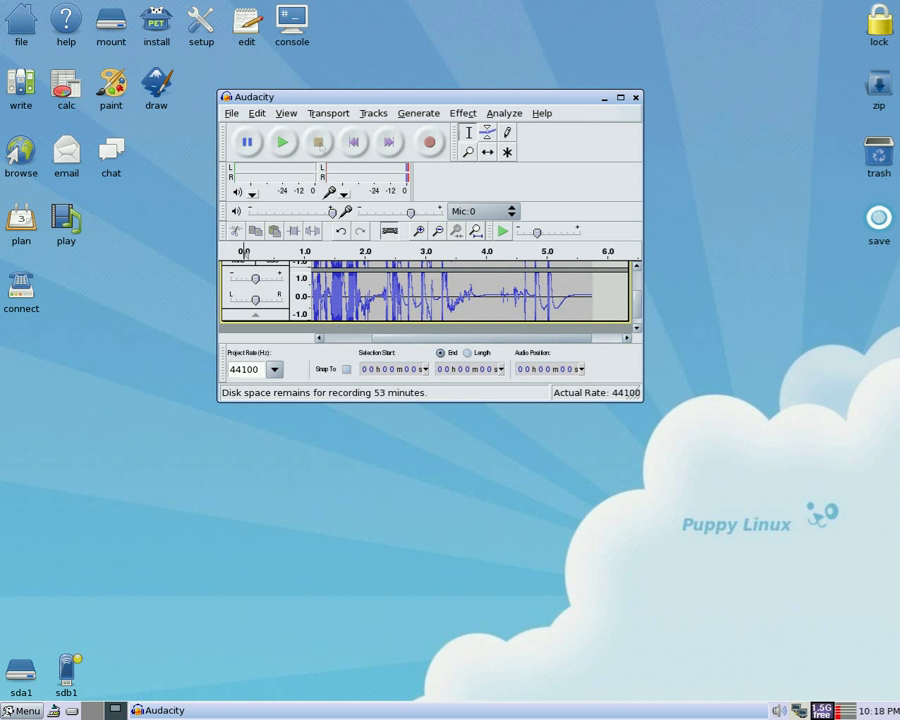
{"action": "left_click", "coordinate": [285, 146]}
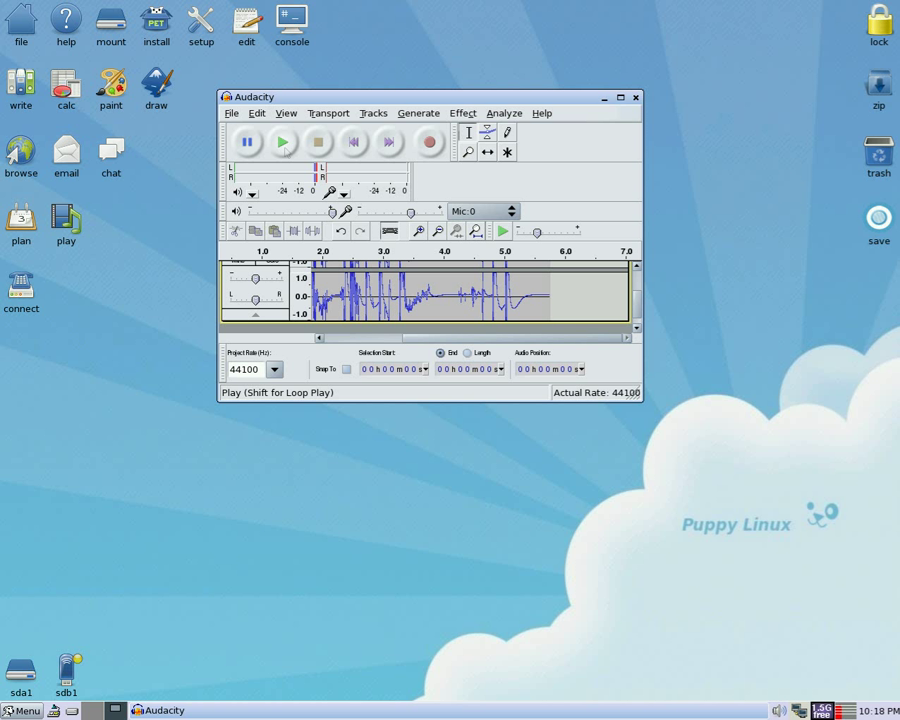
Step: Turn the input volume back down to 0.0
{"action": "left_click_drag", "start_coordinate": [410, 212], "coordinate": [357, 212]}
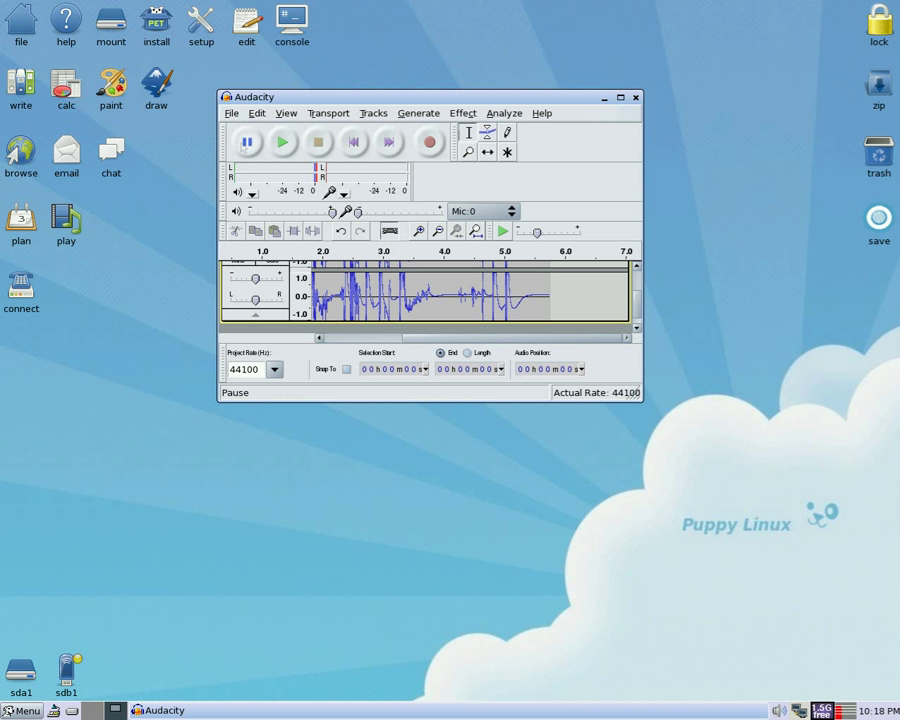
{"action": "left_click", "coordinate": [231, 113]}
{"action": "key", "text": "Down"}
{"action": "key", "text": "Down"}
{"action": "key", "text": "Down"}
{"action": "key", "text": "Down"}
{"action": "key", "text": "Down"}
{"action": "key", "text": "Down"}
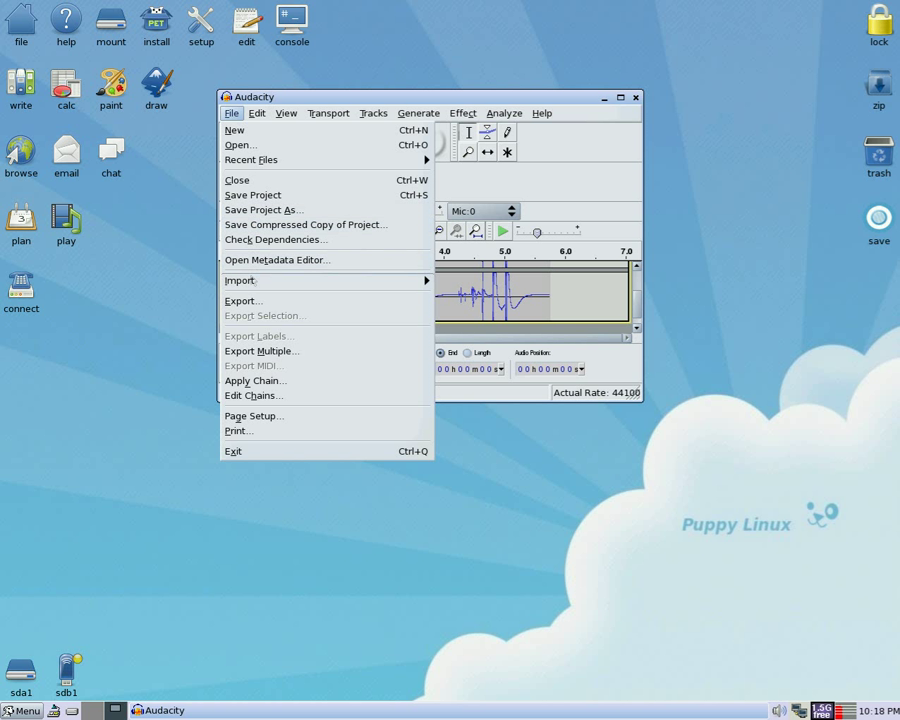
Step: Export the recording as MP3 file 'me' into my-documents, leaving metadata empty
{"action": "left_click", "coordinate": [250, 304]}
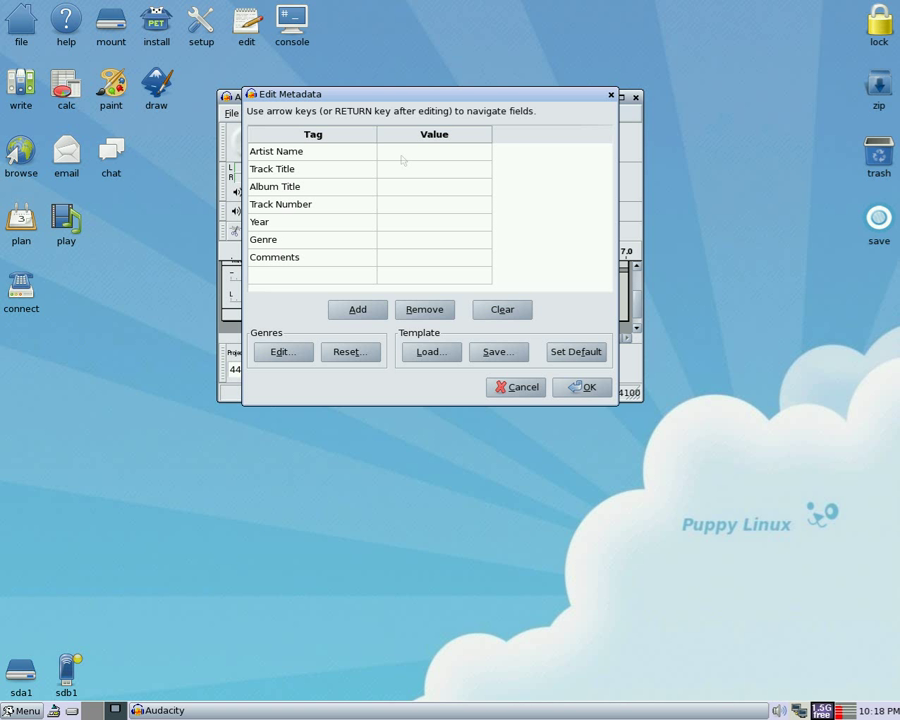
{"action": "left_click", "coordinate": [580, 389]}
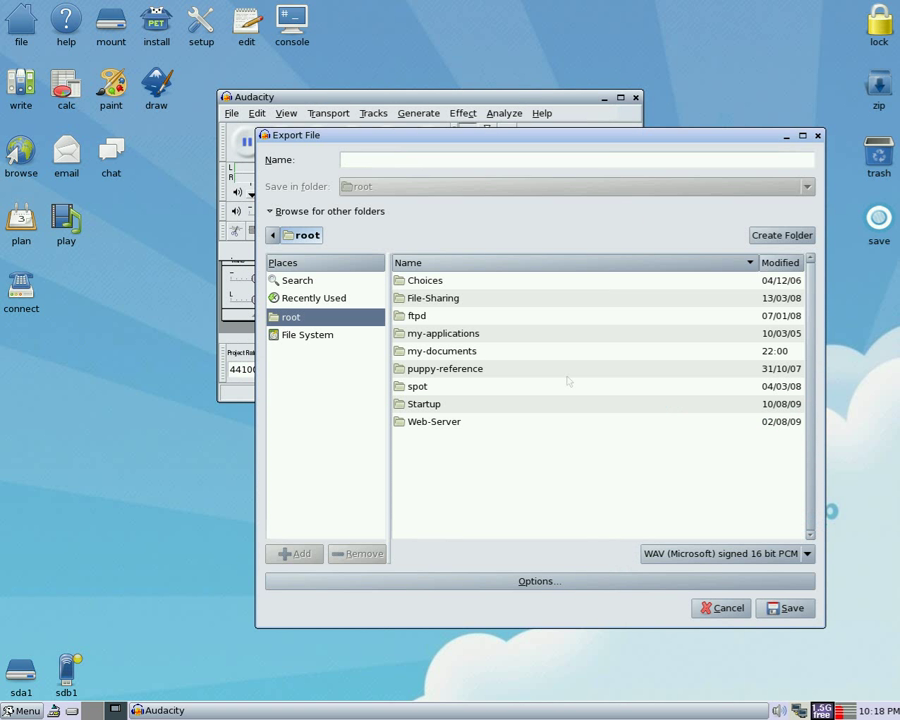
{"action": "left_click", "coordinate": [465, 352]}
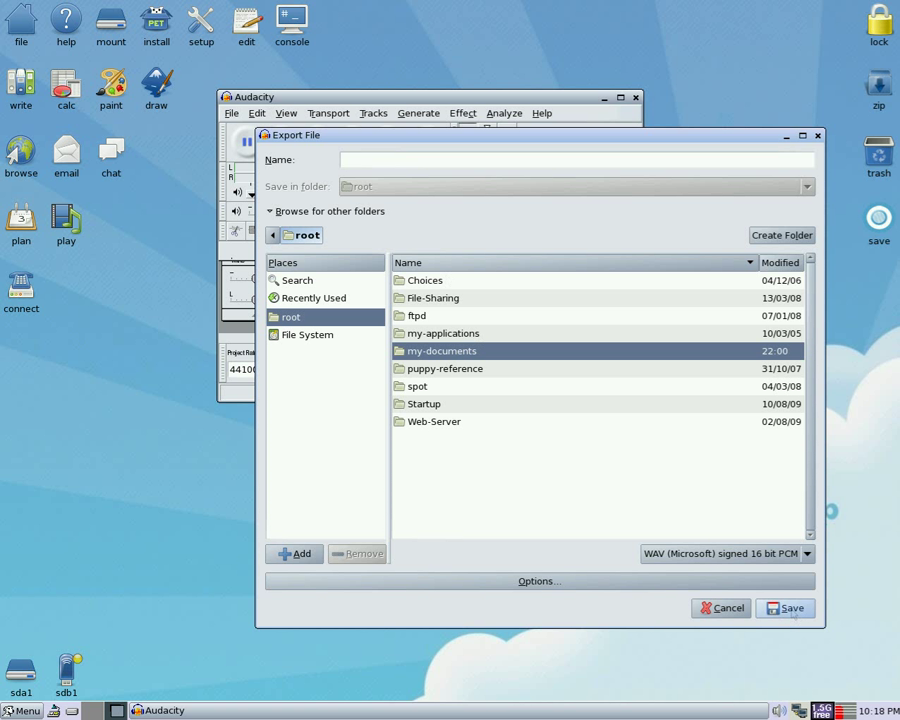
{"action": "left_click", "coordinate": [788, 608]}
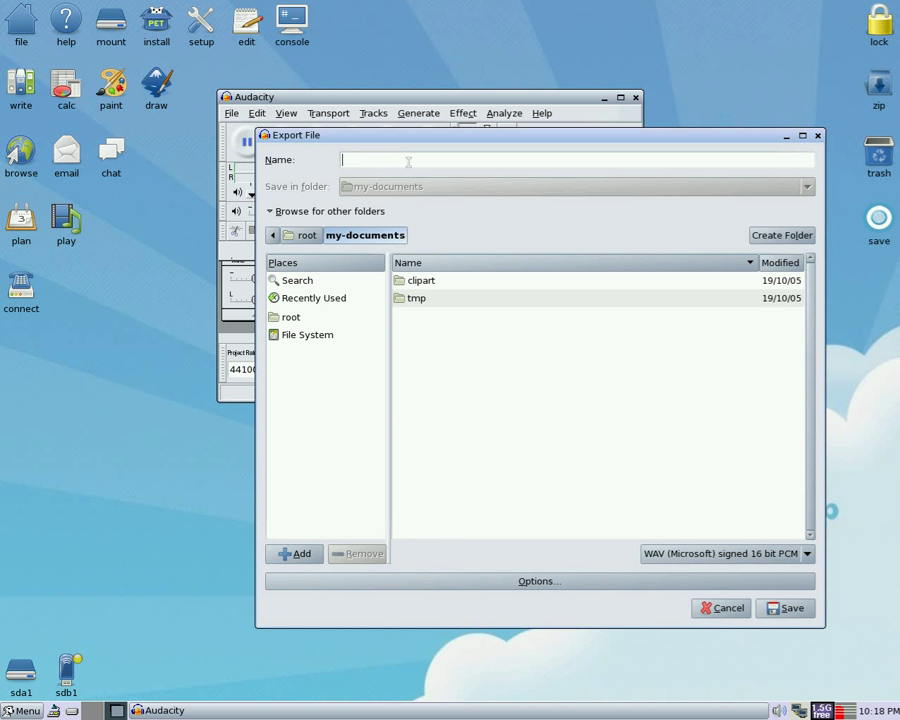
{"action": "type", "text": "me"}
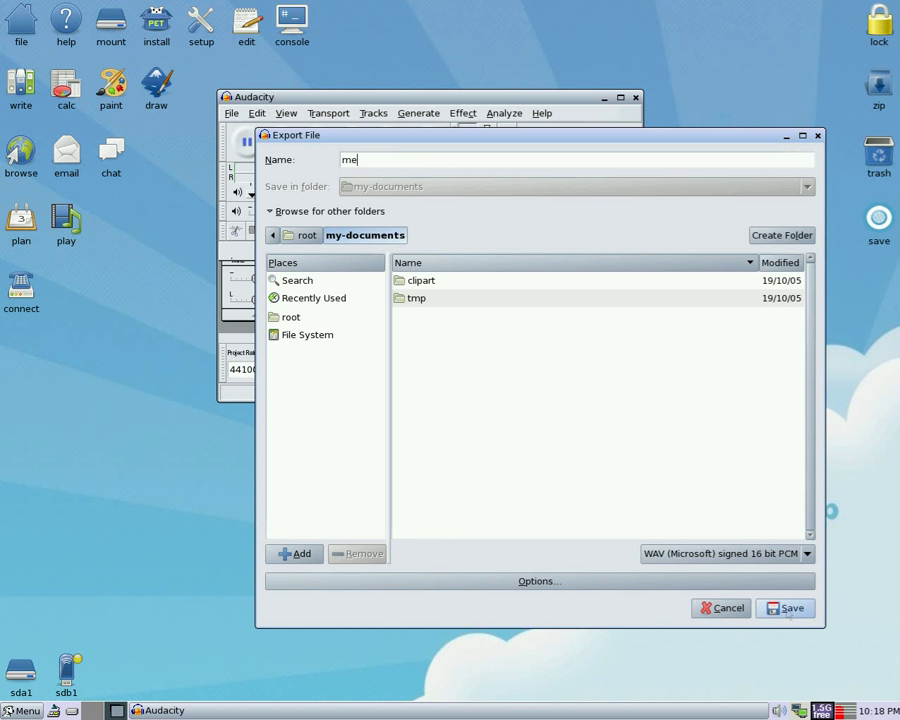
{"action": "left_click", "coordinate": [807, 555]}
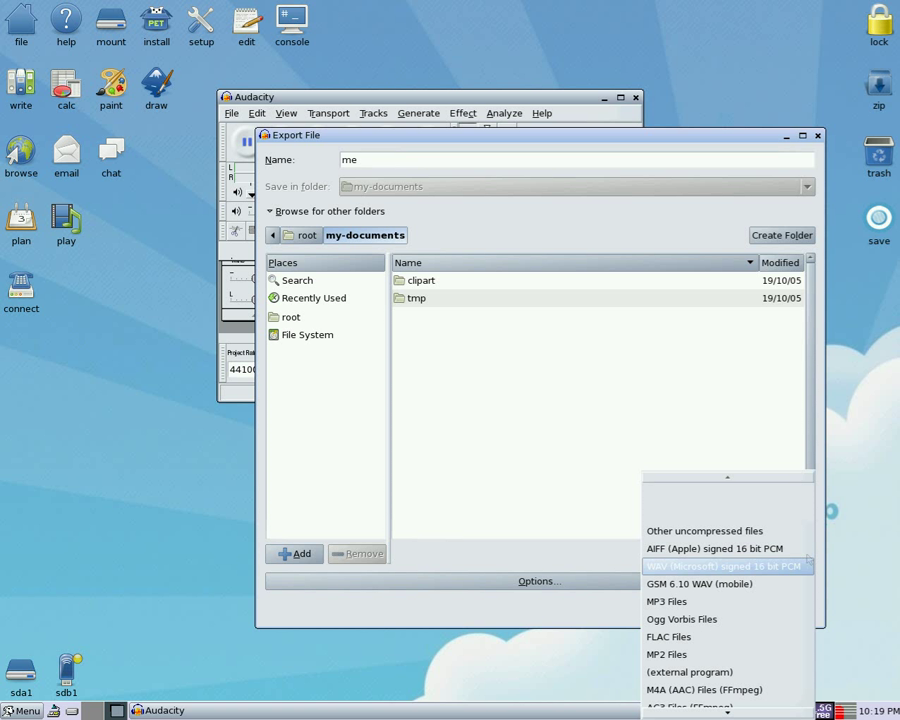
{"action": "left_click", "coordinate": [787, 604]}
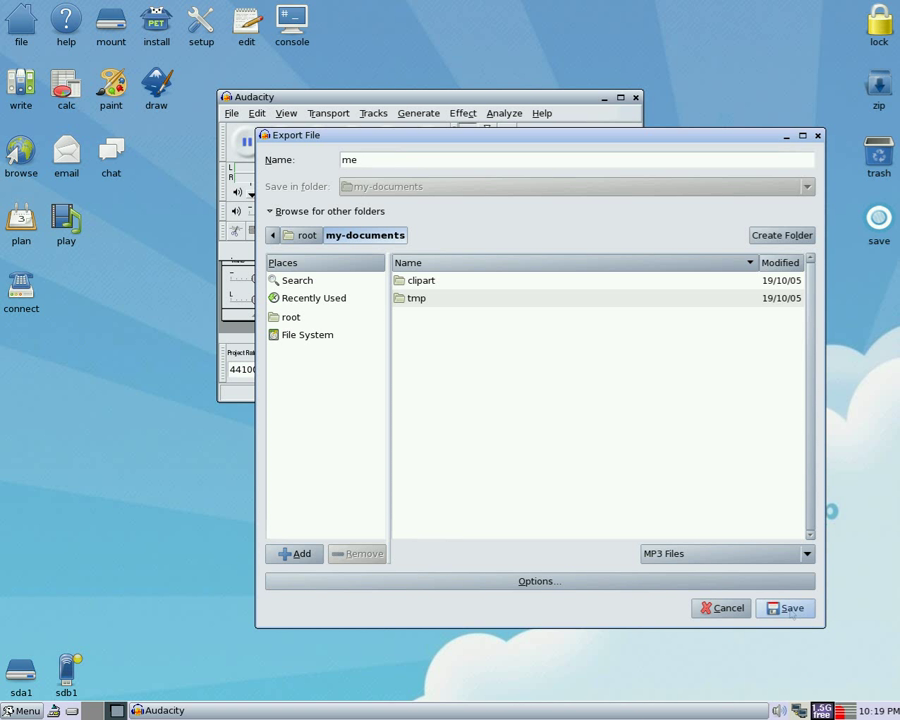
{"action": "left_click", "coordinate": [788, 609]}
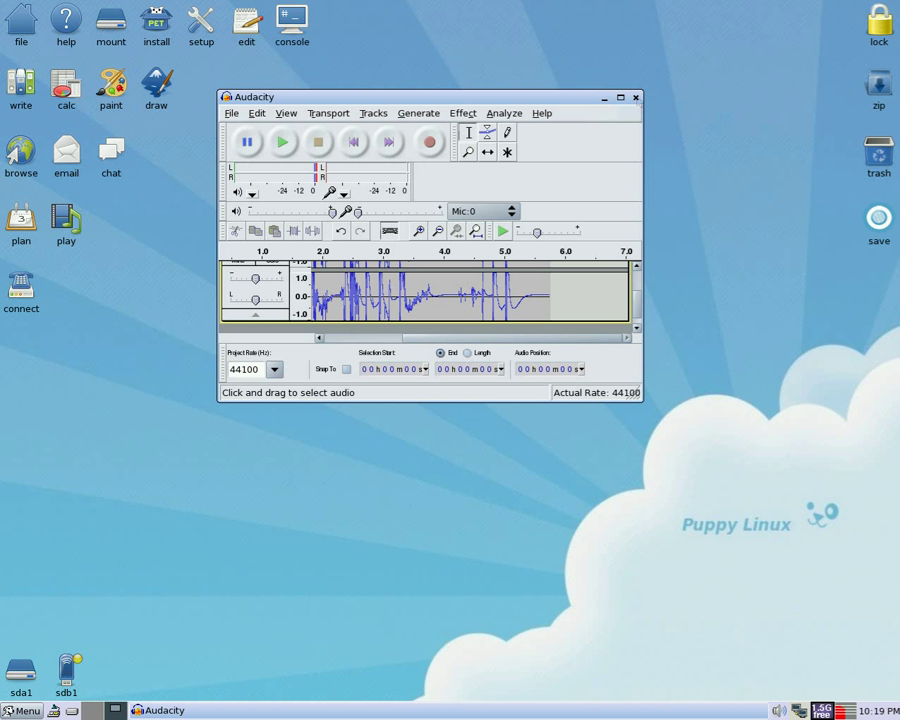
Step: Quit Audacity without saving the project and open the home folder
{"action": "left_click", "coordinate": [635, 98]}
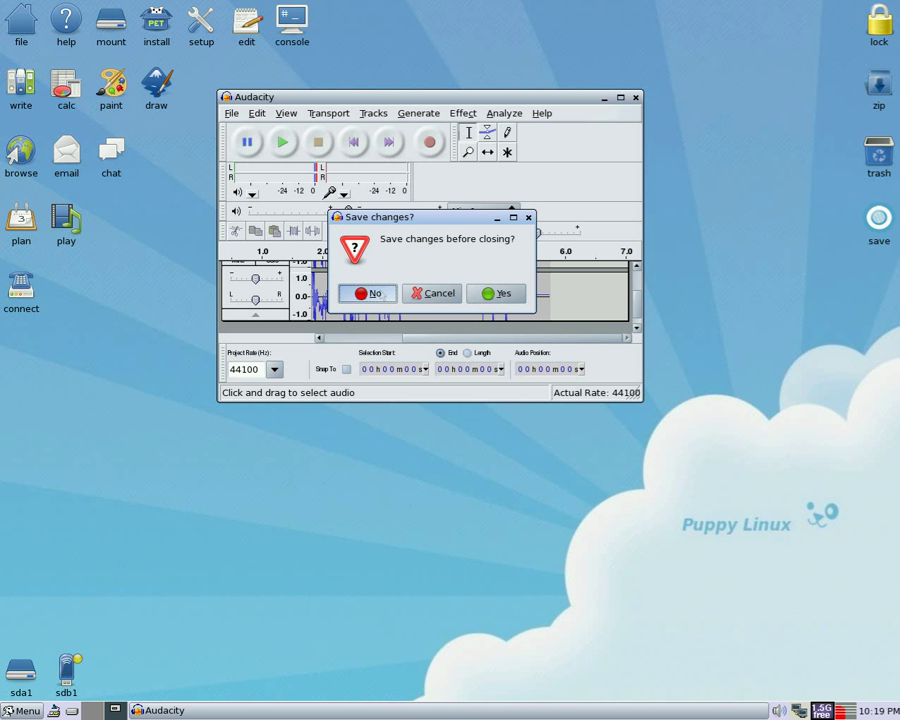
{"action": "left_click", "coordinate": [369, 293]}
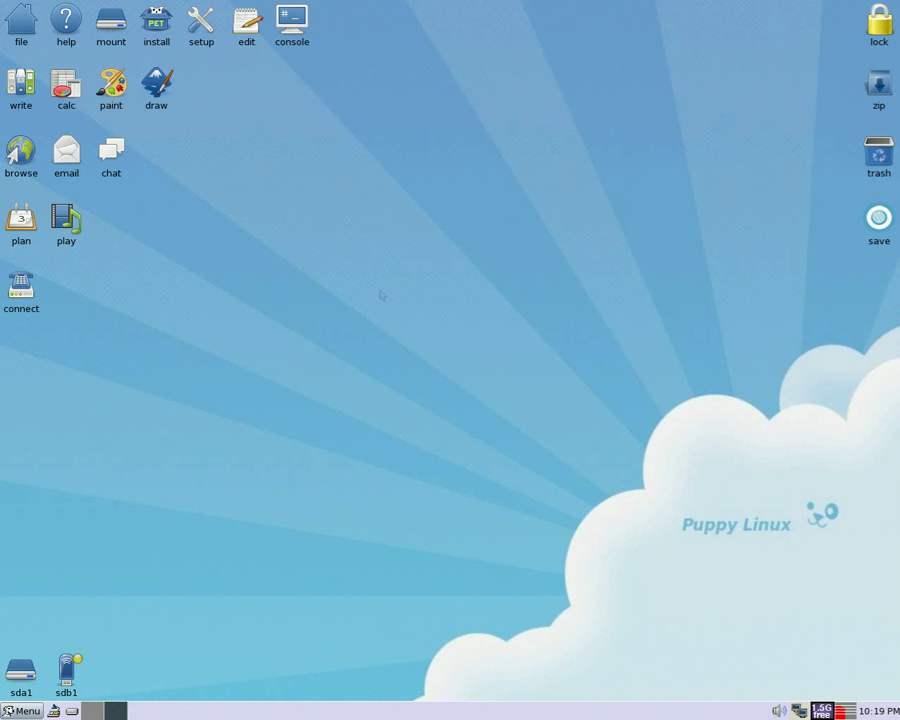
{"action": "left_click", "coordinate": [16, 22]}
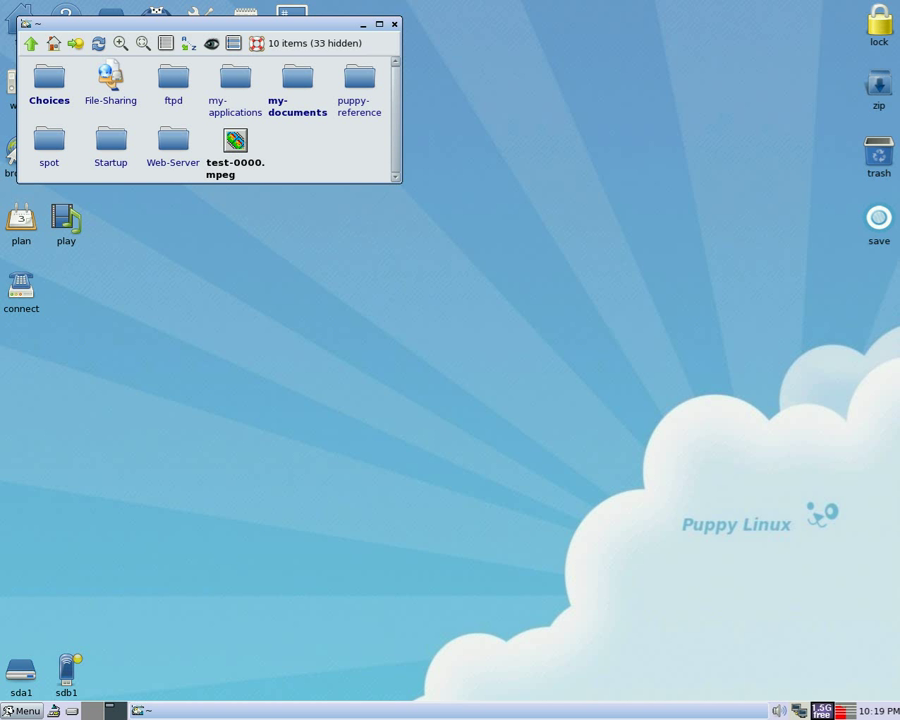
Step: Check me.mp3's properties (128 kbit/s, 44.1 kHz stereo), then close the dialog and window
{"action": "left_click", "coordinate": [297, 78]}
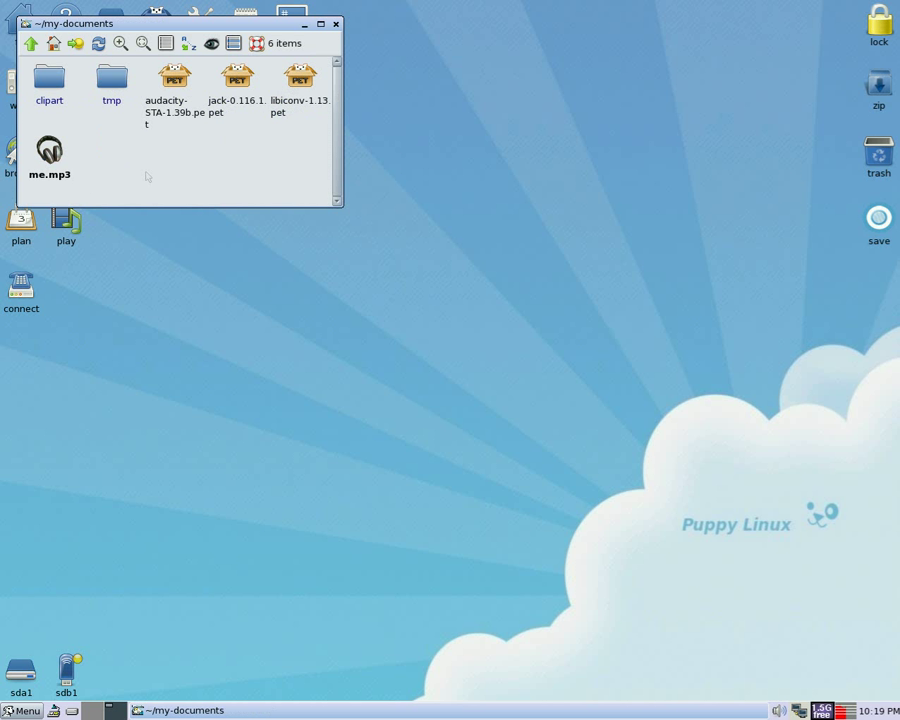
{"action": "right_click", "coordinate": [49, 157]}
{"action": "mouse_move", "coordinate": [50, 158]}
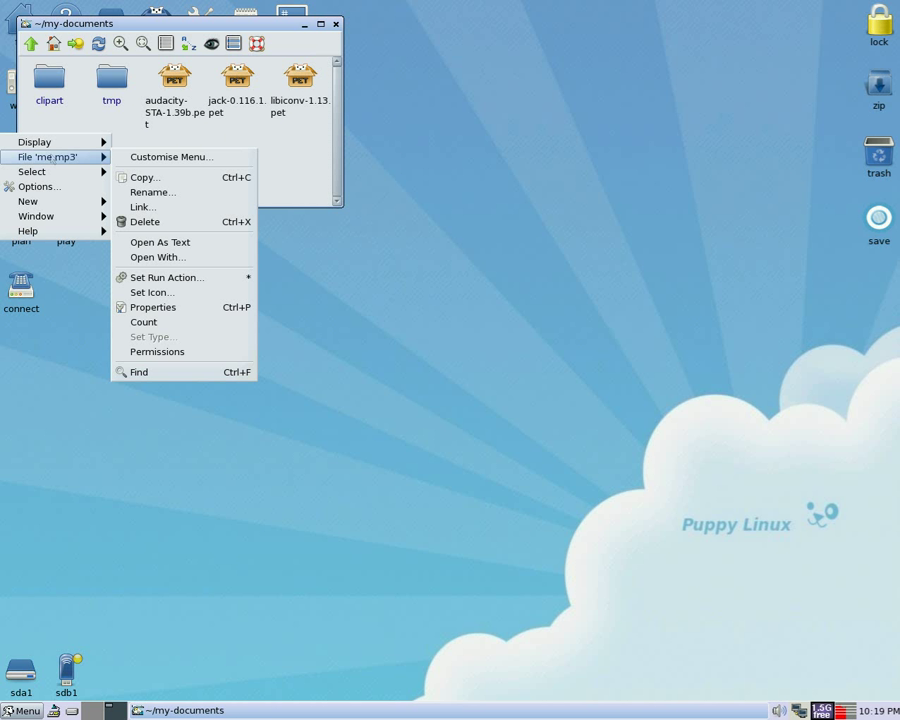
{"action": "left_click", "coordinate": [176, 307]}
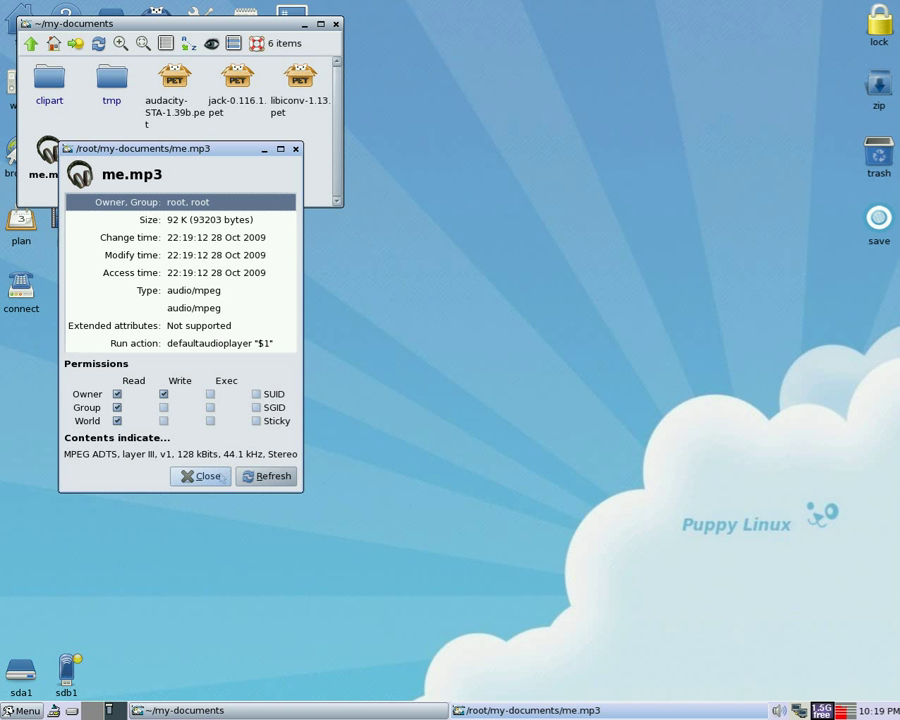
{"action": "left_click", "coordinate": [214, 476]}
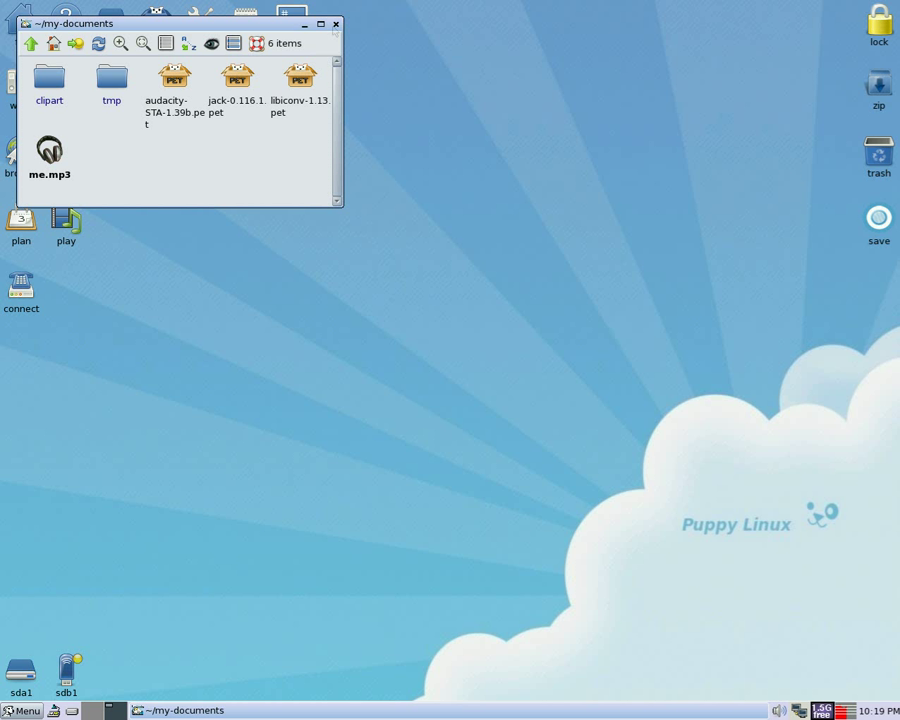
{"action": "left_click", "coordinate": [336, 23]}
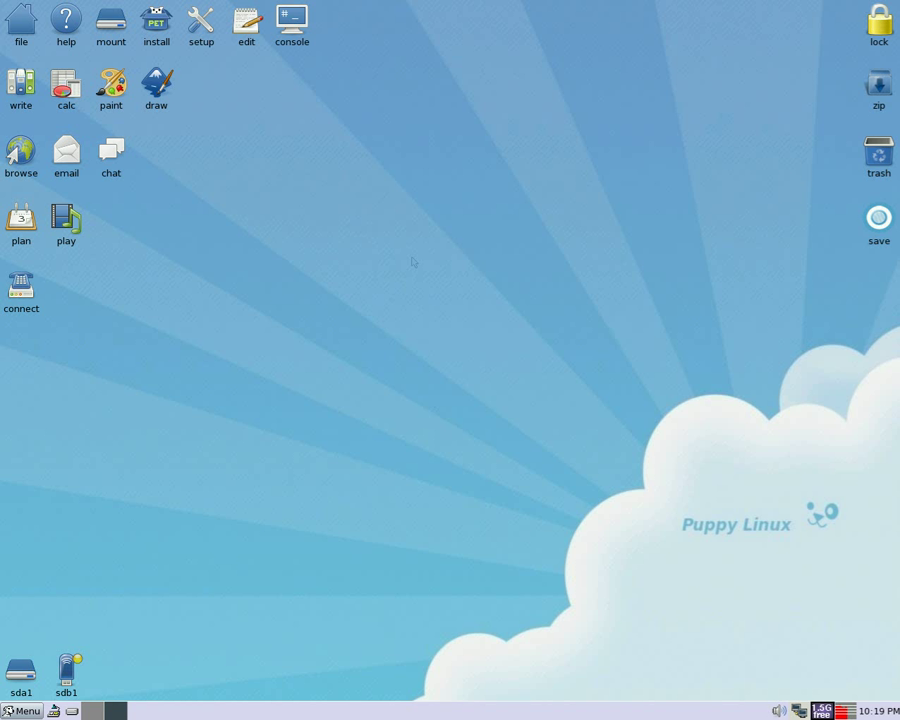